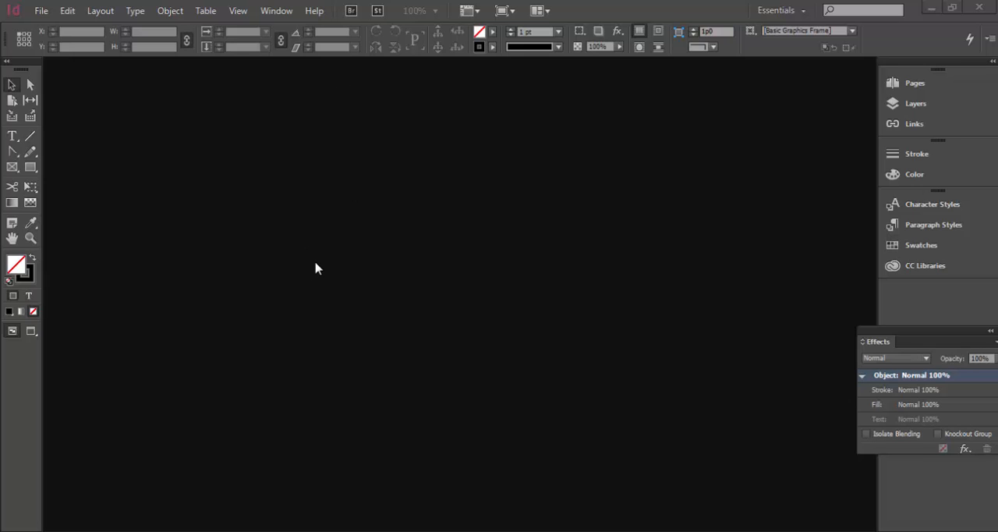
Step: Create a one-page Letter print document with facing pages, one column and 1p6 margins on all sides
{"action": "left_click", "coordinate": [42, 11]}
{"action": "mouse_move", "coordinate": [56, 29]}
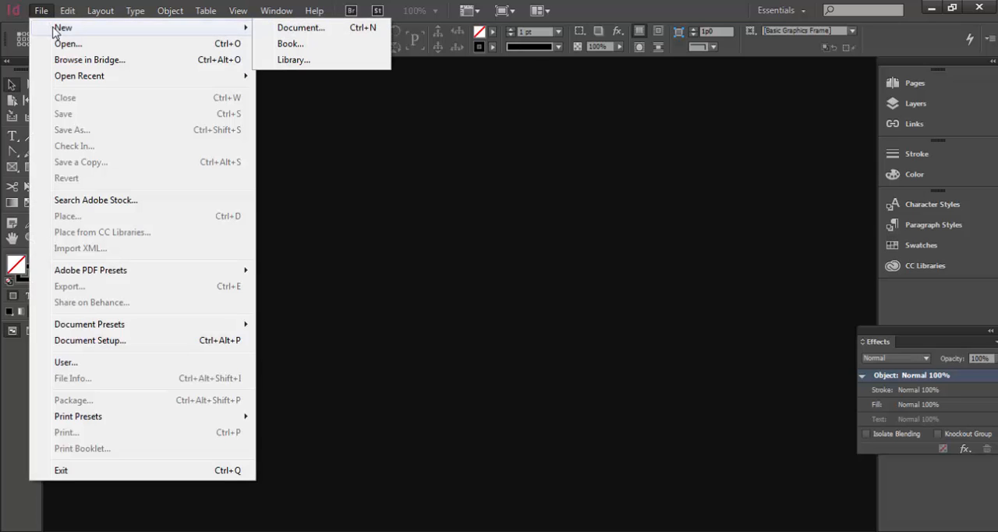
{"action": "left_click", "coordinate": [303, 28]}
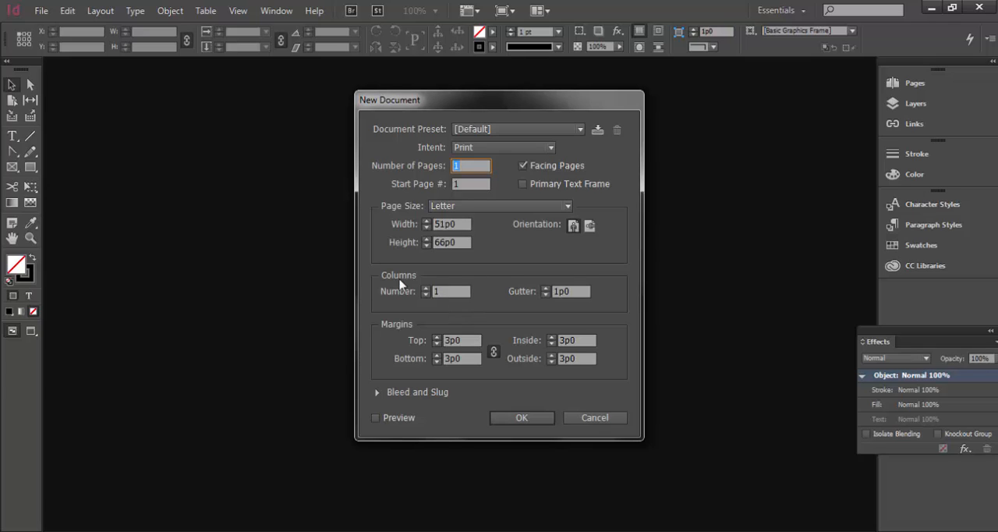
{"action": "left_click", "coordinate": [435, 343]}
{"action": "left_click", "coordinate": [435, 344]}
{"action": "left_click", "coordinate": [448, 340]}
{"action": "left_click_drag", "start_coordinate": [448, 340], "coordinate": [442, 340]}
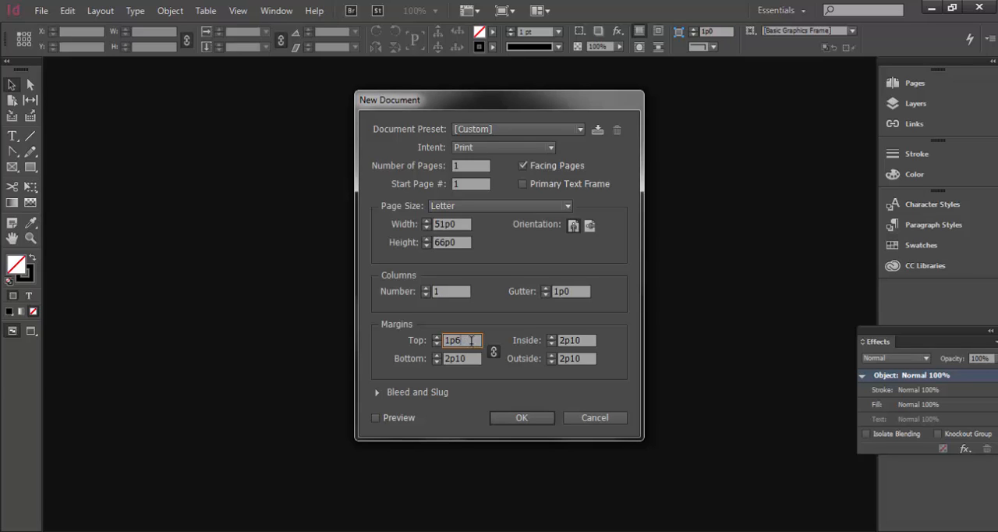
{"action": "key", "text": "Tab"}
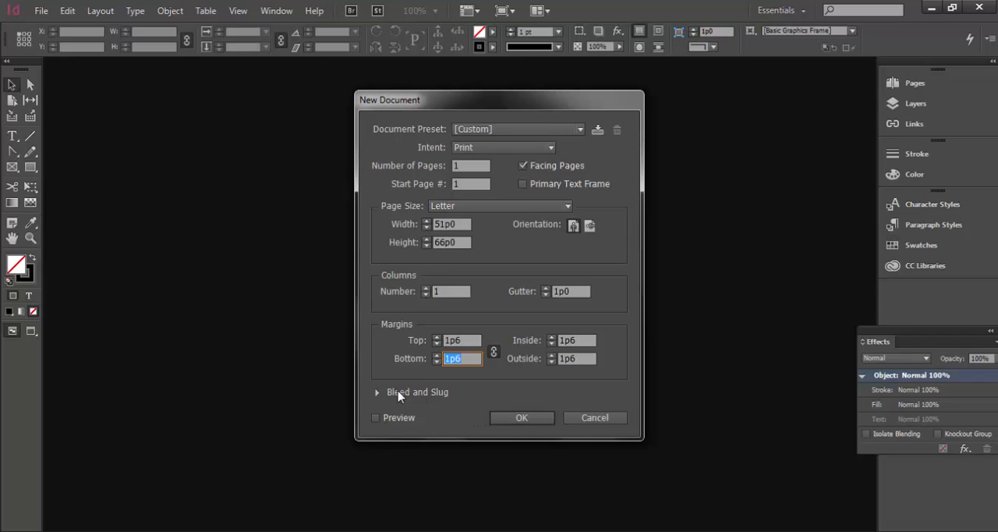
{"action": "left_click", "coordinate": [375, 392]}
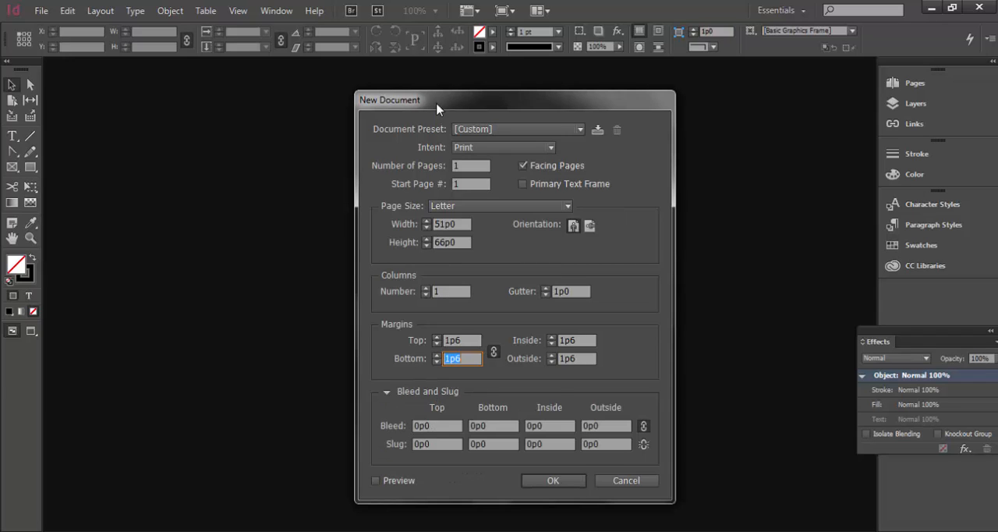
{"action": "left_click_drag", "start_coordinate": [439, 98], "coordinate": [451, 21]}
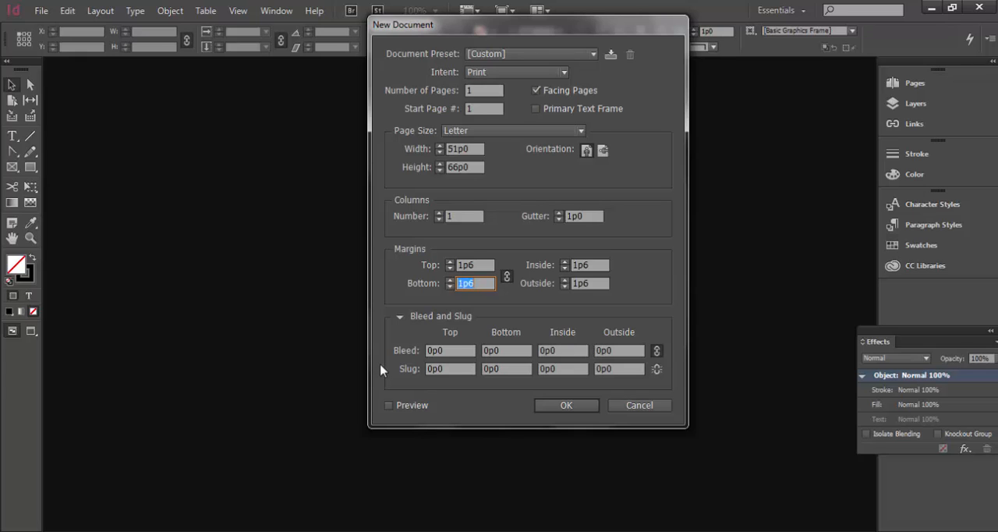
{"action": "left_click", "coordinate": [558, 404]}
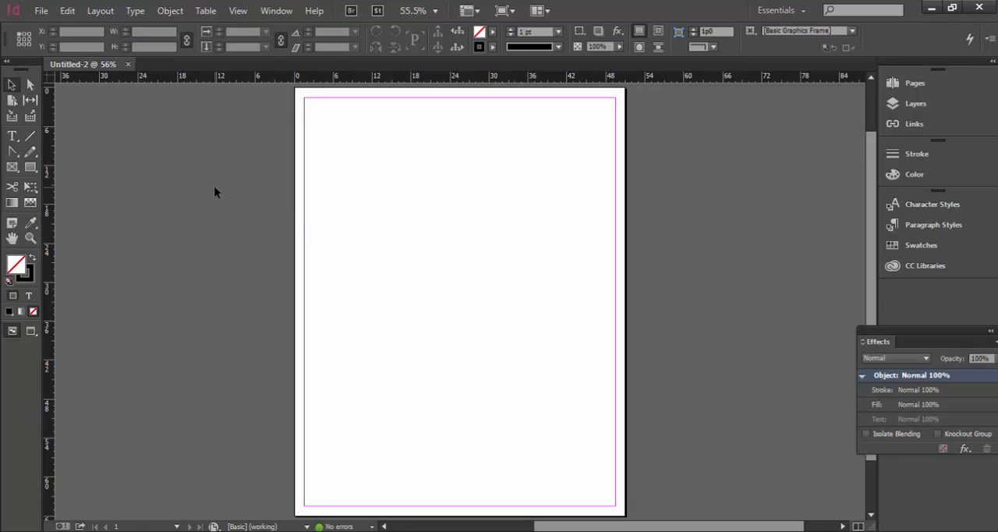
Step: Place the liamtrace artwork from the DM2 Self Portrait folder and move it so it rests on the page's bottom margin
{"action": "left_click", "coordinate": [40, 10]}
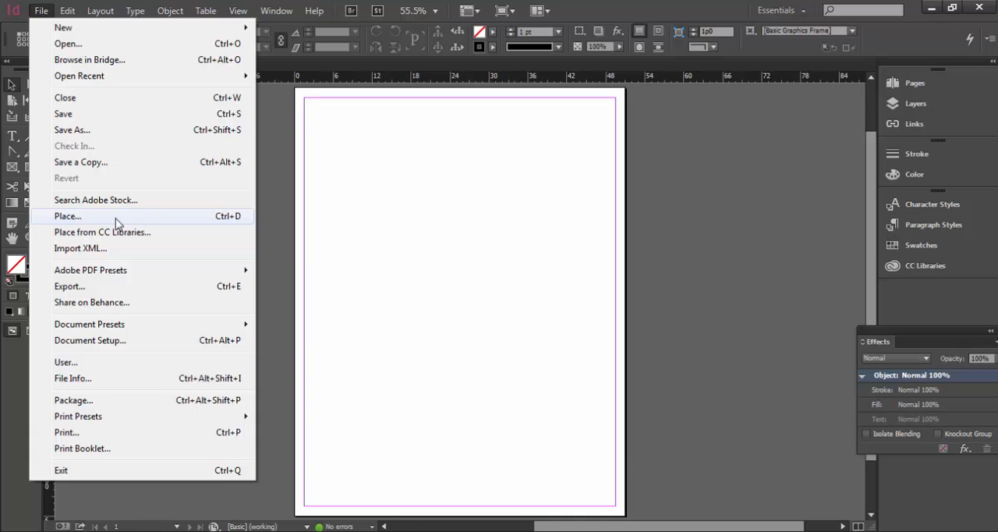
{"action": "left_click", "coordinate": [115, 222]}
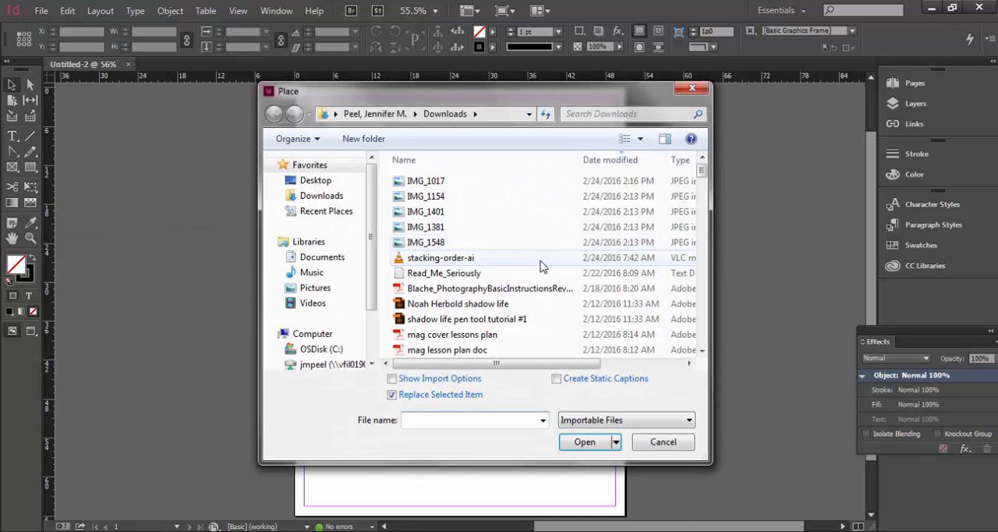
{"action": "left_click", "coordinate": [325, 258]}
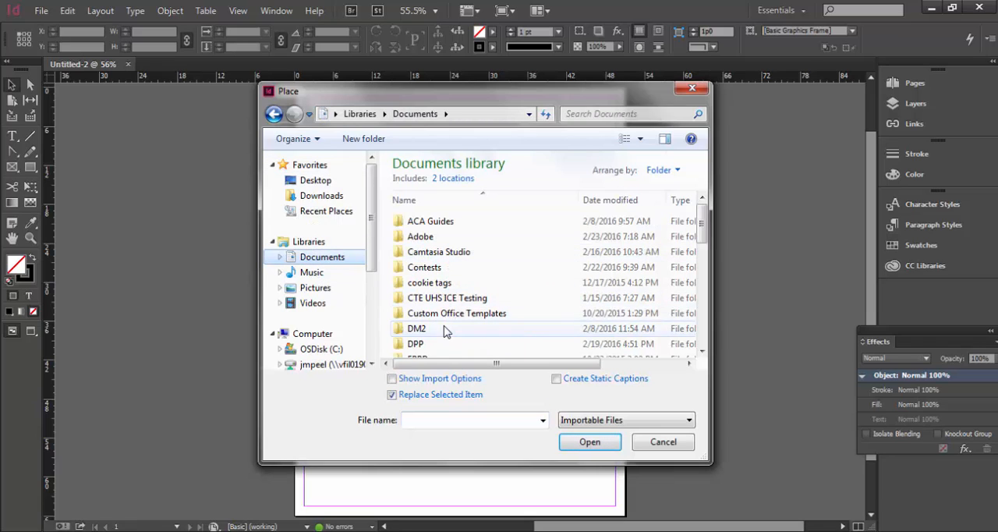
{"action": "double_click", "coordinate": [421, 328]}
{"action": "double_click", "coordinate": [428, 222]}
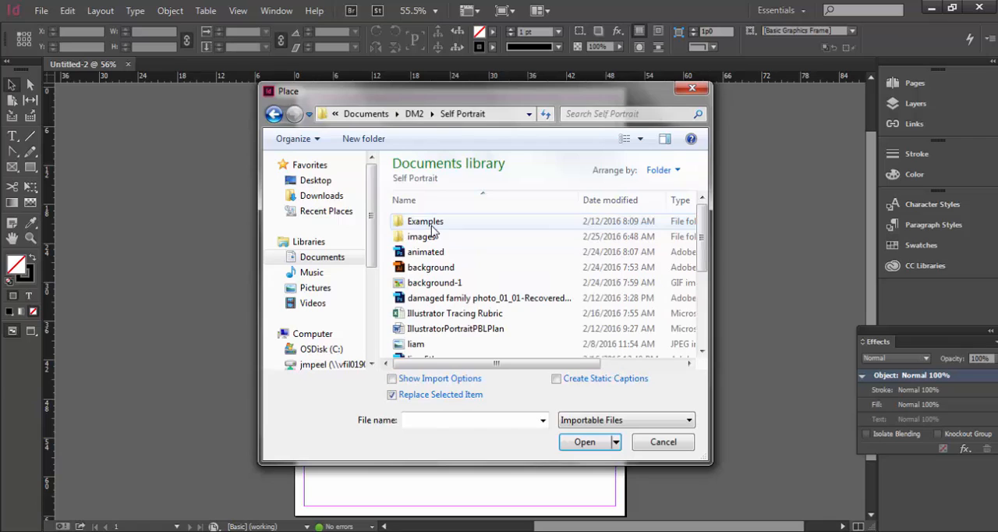
{"action": "left_click_drag", "start_coordinate": [703, 234], "coordinate": [704, 308]}
{"action": "left_click", "coordinate": [429, 289]}
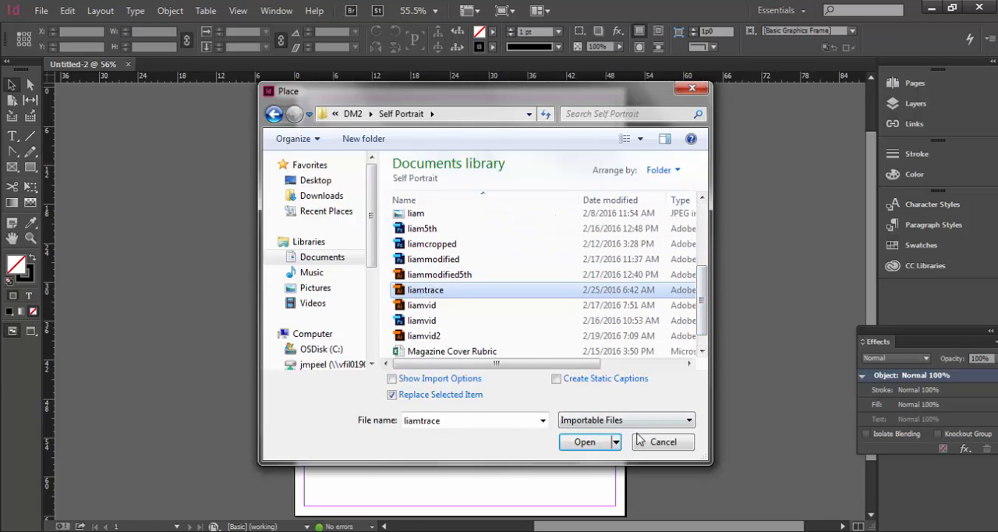
{"action": "left_click", "coordinate": [585, 442]}
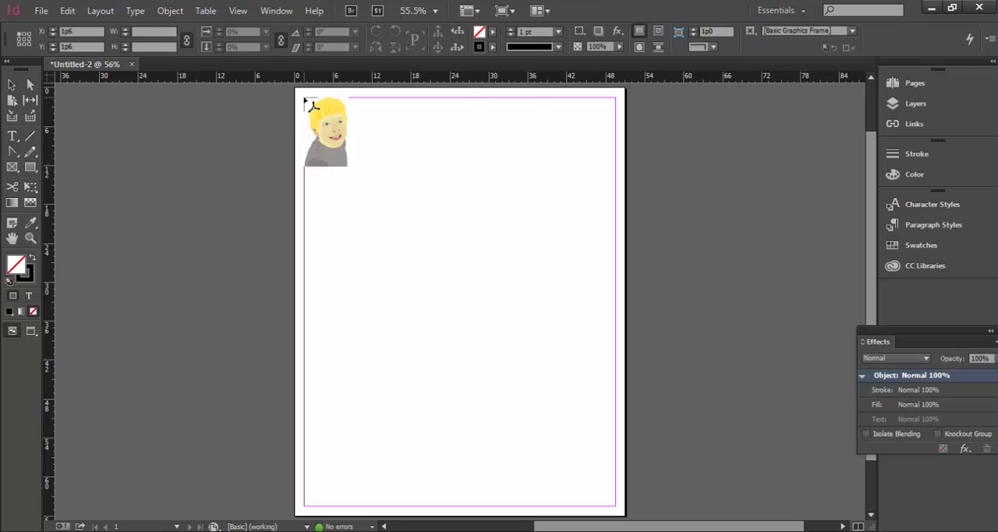
{"action": "left_click", "coordinate": [305, 99]}
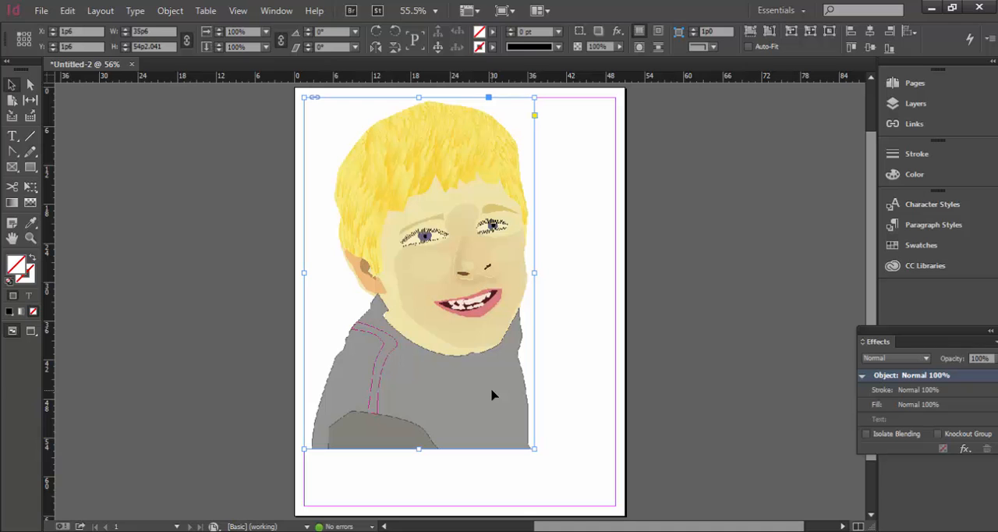
{"action": "left_click_drag", "start_coordinate": [509, 419], "coordinate": [533, 454]}
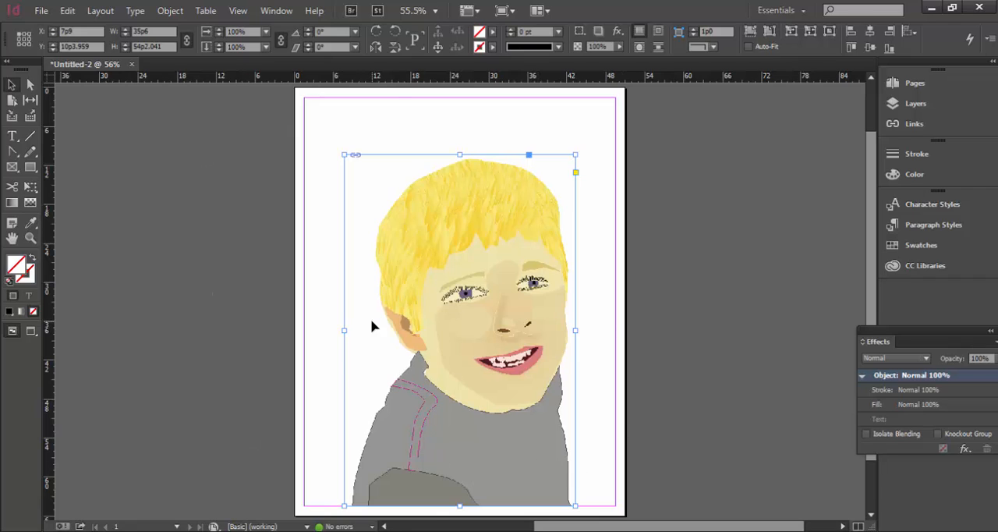
Step: Create a text frame spanning the margins above the portrait and enter the title "Crazy Toddler's"
{"action": "left_click", "coordinate": [12, 136]}
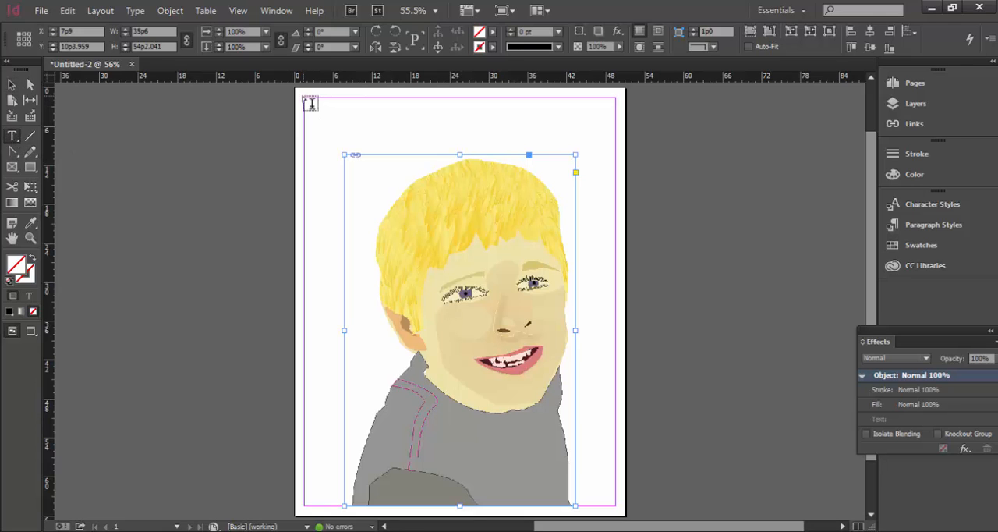
{"action": "left_click_drag", "start_coordinate": [305, 99], "coordinate": [615, 154]}
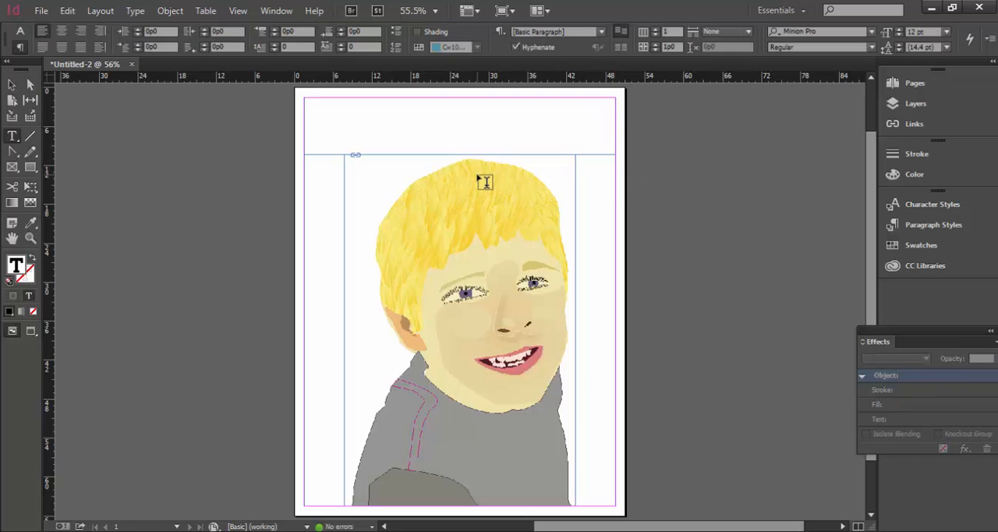
{"action": "type", "text": "Crazy Toddler's"}
Step: Center the "Crazy Toddler's" title horizontally in its text frame
{"action": "key", "text": "ctrl+minus"}
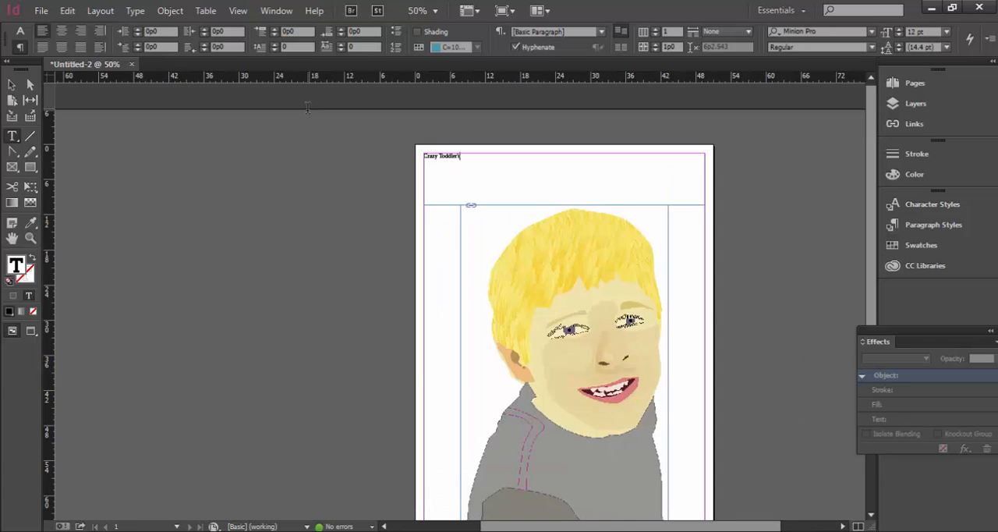
{"action": "key", "text": "ctrl+minus"}
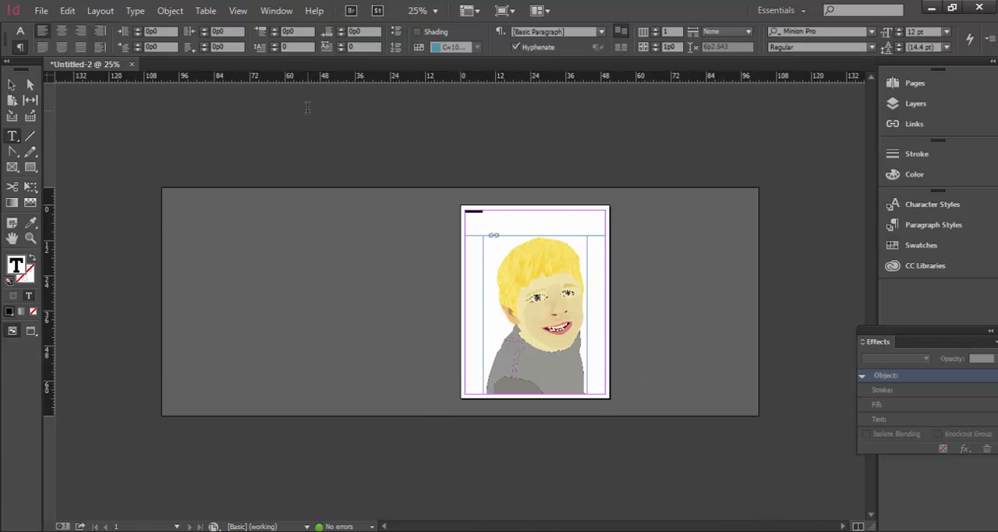
{"action": "key", "text": "ctrl+equal"}
{"action": "key", "text": "ctrl+equal"}
{"action": "key", "text": "ctrl+equal"}
{"action": "key", "text": "ctrl+equal"}
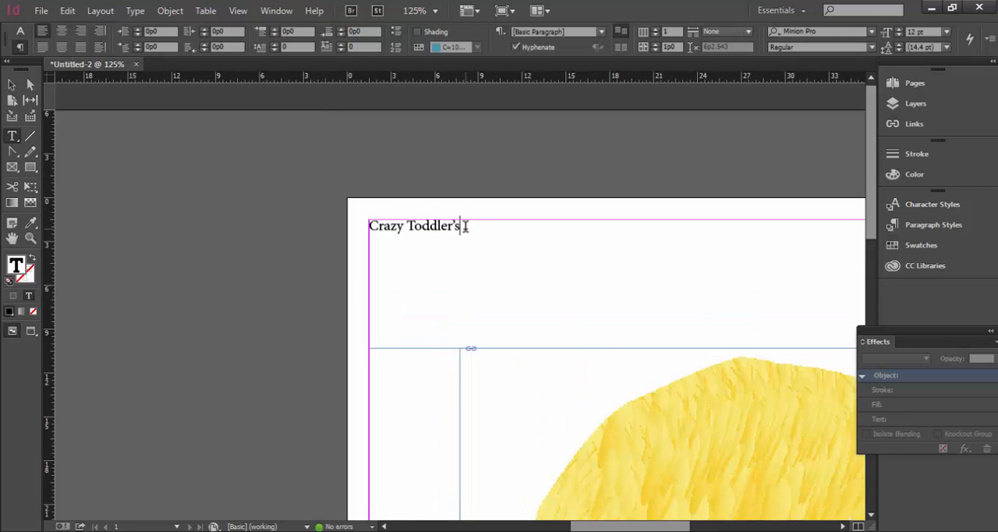
{"action": "left_click_drag", "start_coordinate": [466, 226], "coordinate": [352, 206]}
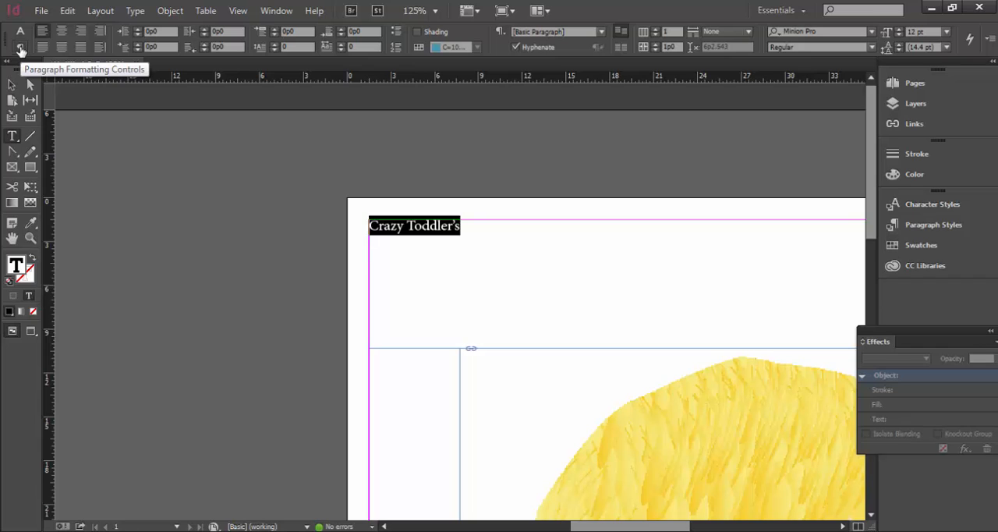
{"action": "left_click", "coordinate": [61, 33]}
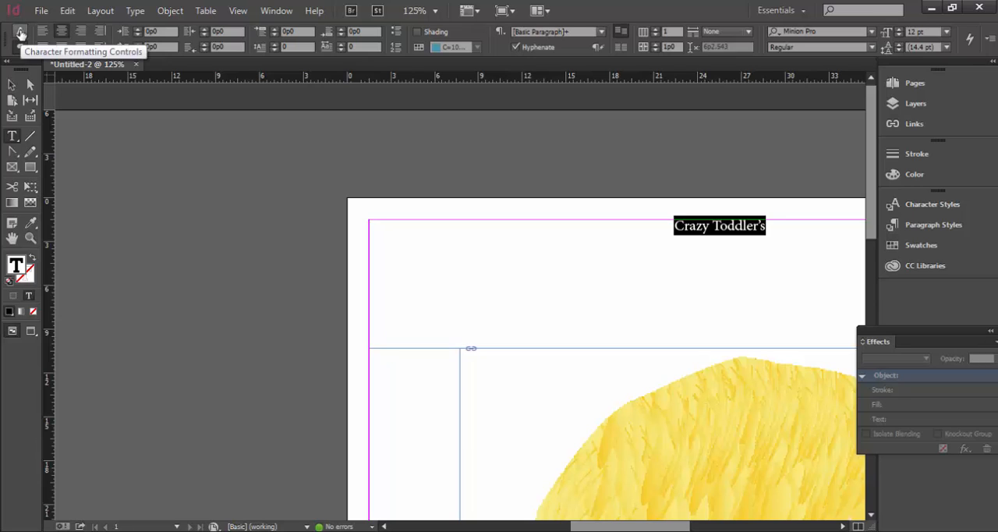
Step: Set the title's font size to 72 pt
{"action": "left_click", "coordinate": [20, 32]}
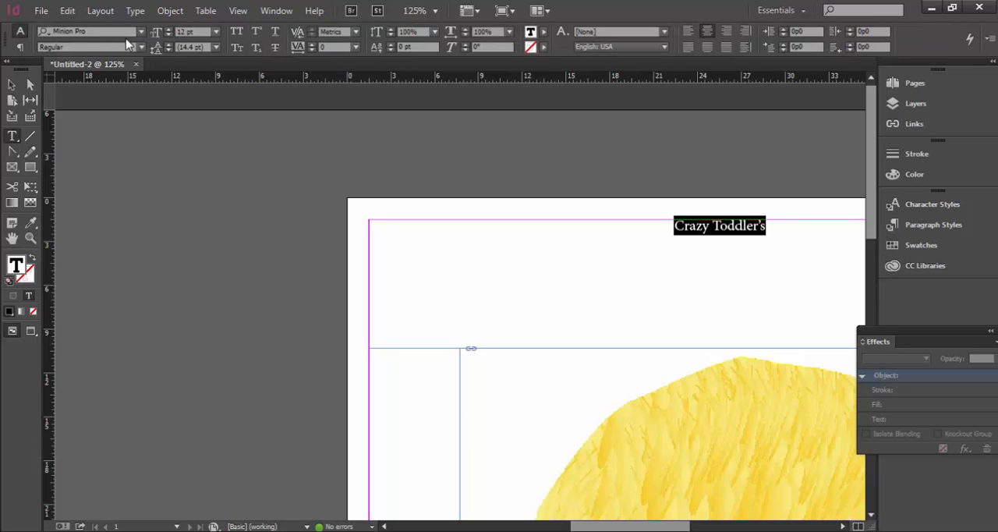
{"action": "left_click", "coordinate": [217, 32]}
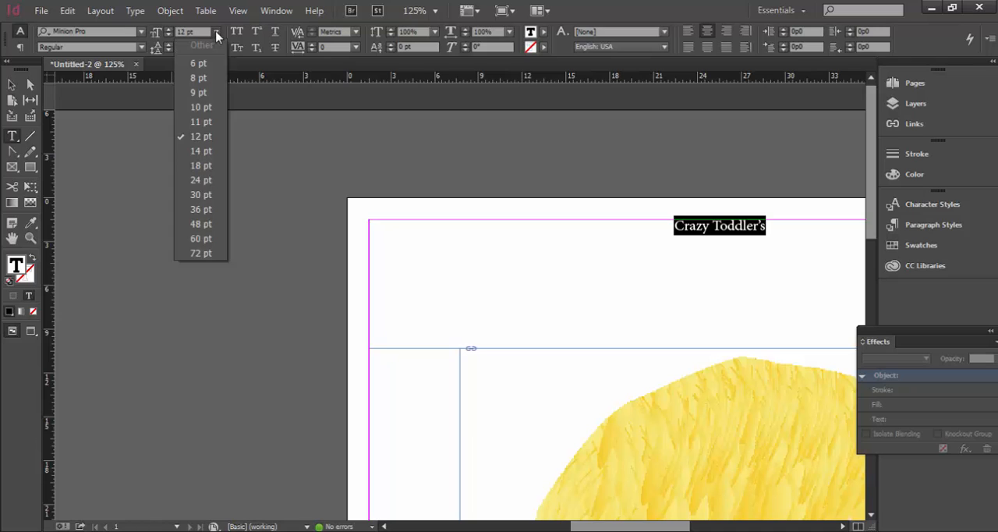
{"action": "left_click", "coordinate": [204, 253]}
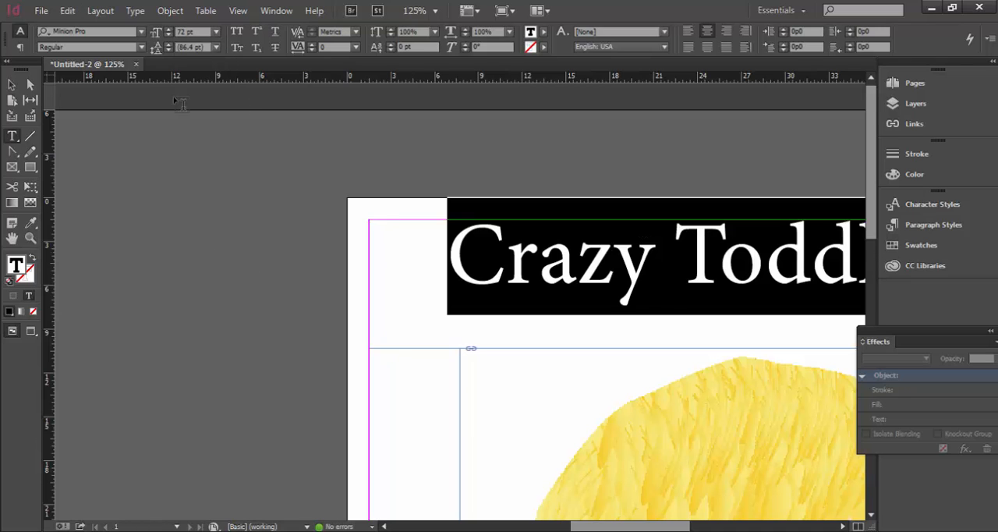
Step: Try Mesquite Std on the title, then set its font to Archistico
{"action": "left_click_drag", "start_coordinate": [681, 528], "coordinate": [725, 527]}
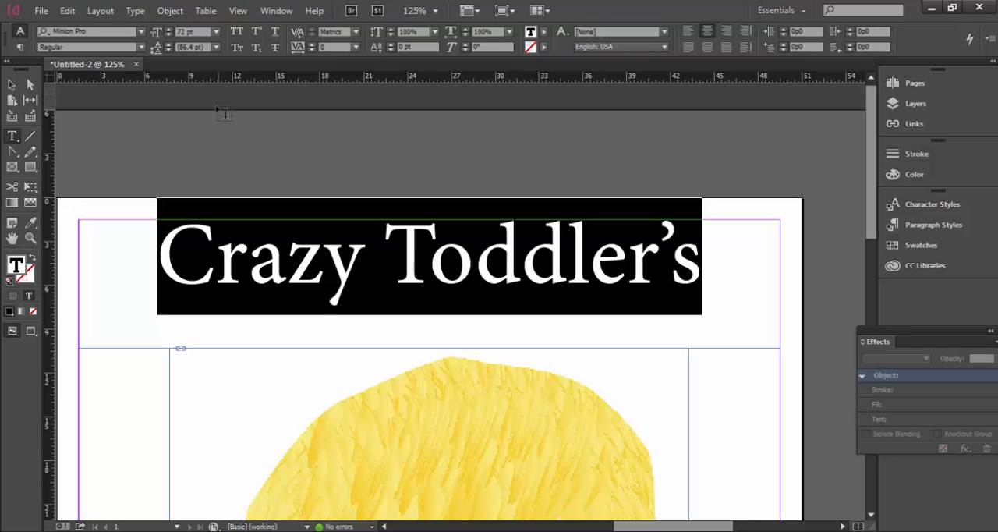
{"action": "left_click", "coordinate": [141, 32]}
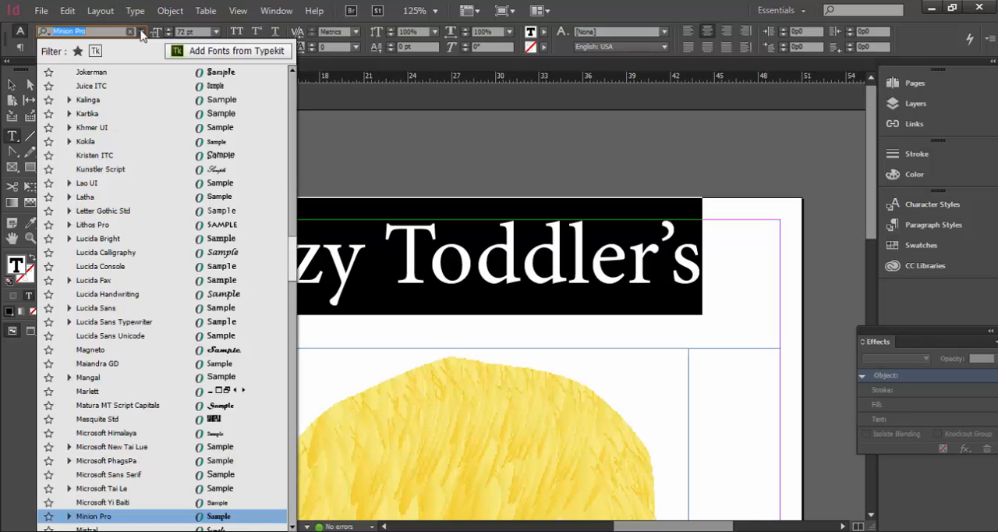
{"action": "left_click", "coordinate": [180, 419]}
{"action": "left_click", "coordinate": [141, 32]}
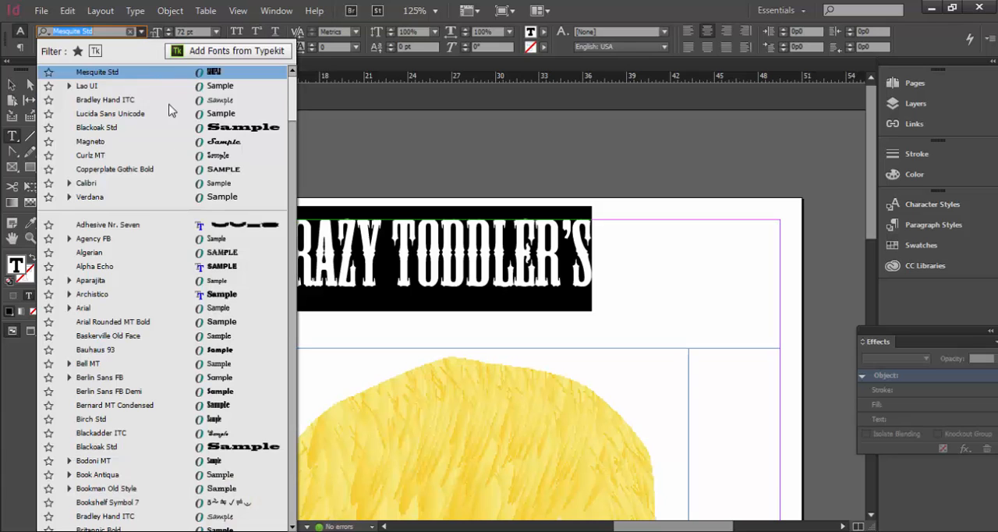
{"action": "left_click", "coordinate": [210, 294]}
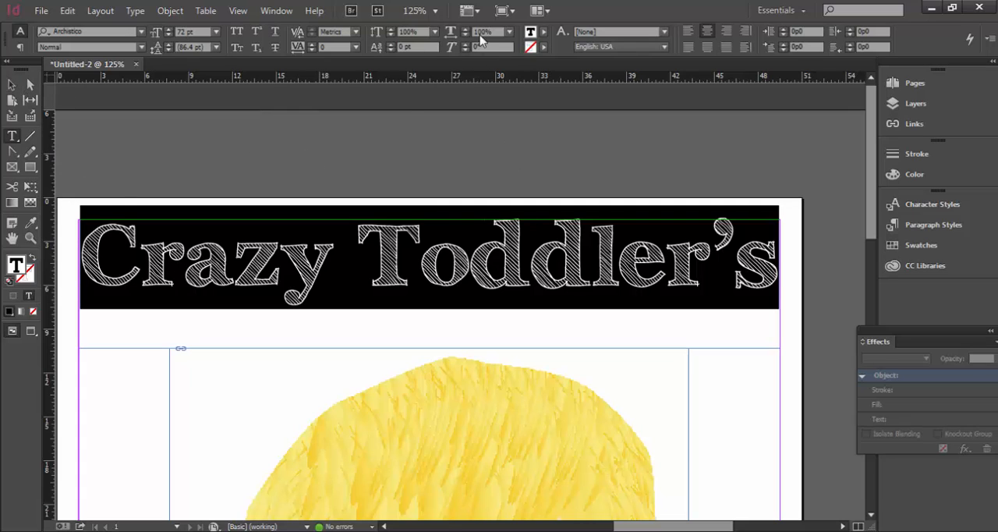
Step: Fill the title text with the cyan swatch C=100 M=0 Y=0 K=0
{"action": "left_click", "coordinate": [543, 32]}
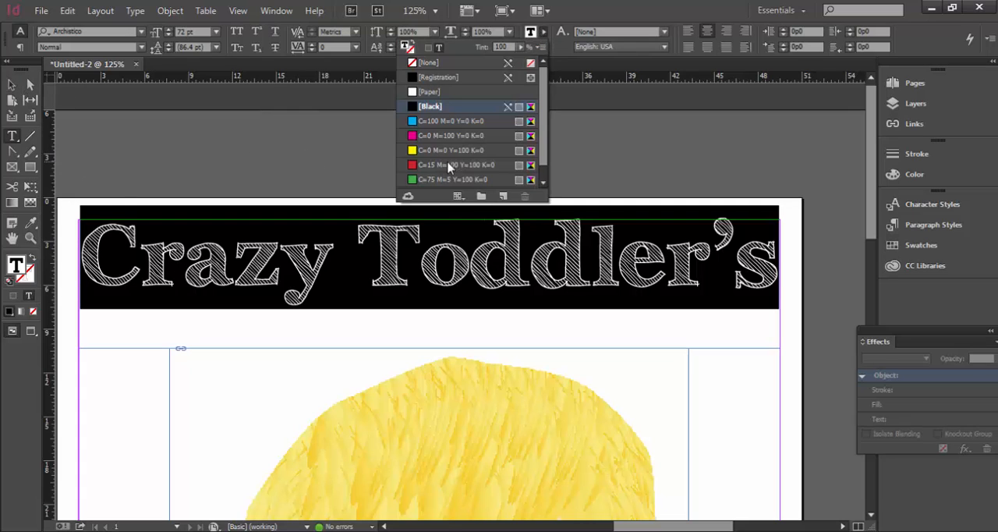
{"action": "left_click", "coordinate": [449, 121]}
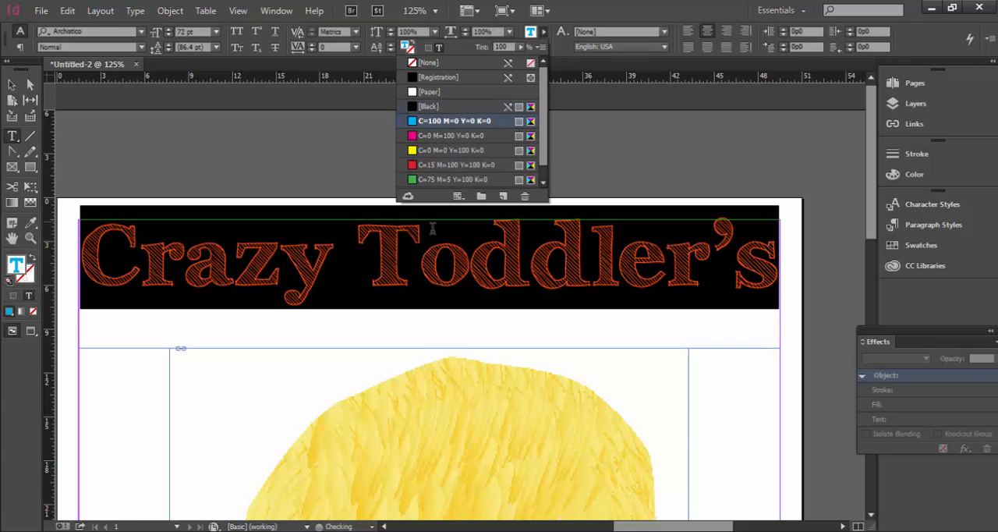
{"action": "left_click", "coordinate": [270, 248]}
Step: Change both the horizontal and vertical ruler units to inches
{"action": "scroll", "coordinate": [449, 218], "scroll_direction": "down", "scroll_amount": 5}
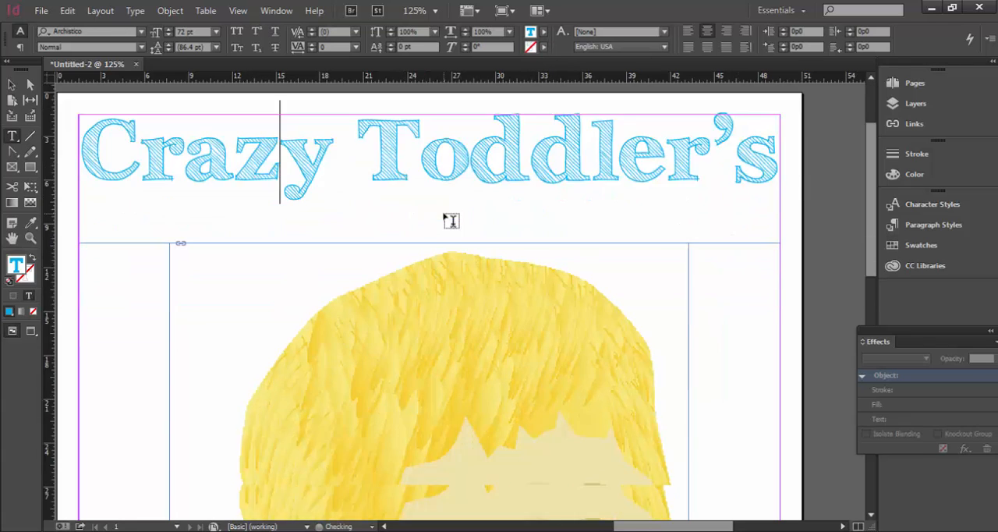
{"action": "scroll", "coordinate": [449, 220], "scroll_direction": "up", "scroll_amount": 5}
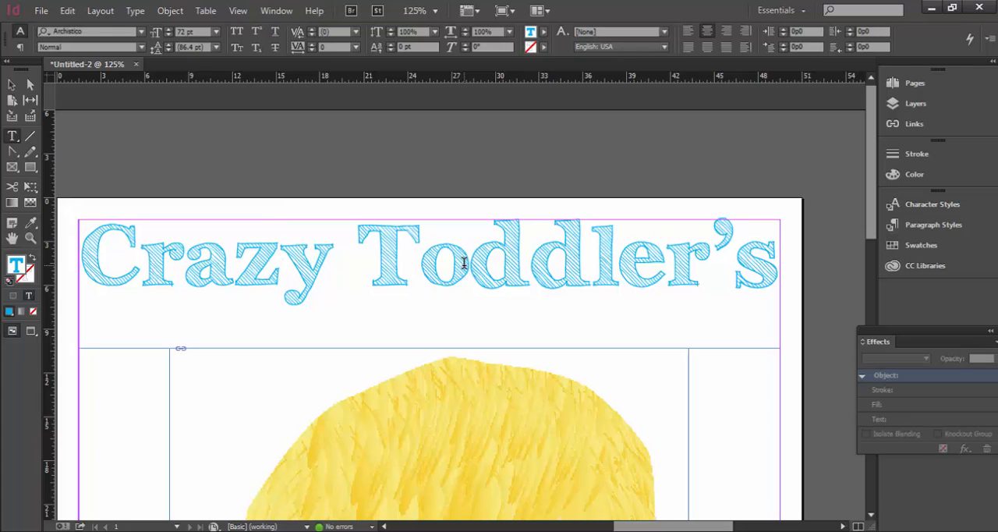
{"action": "double_click", "coordinate": [12, 240]}
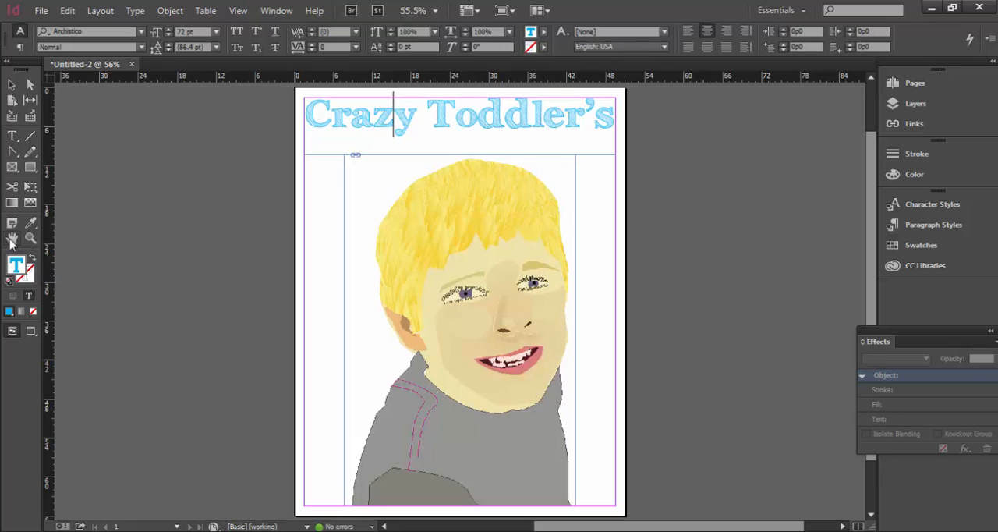
{"action": "left_click", "coordinate": [12, 241]}
{"action": "right_click", "coordinate": [212, 79]}
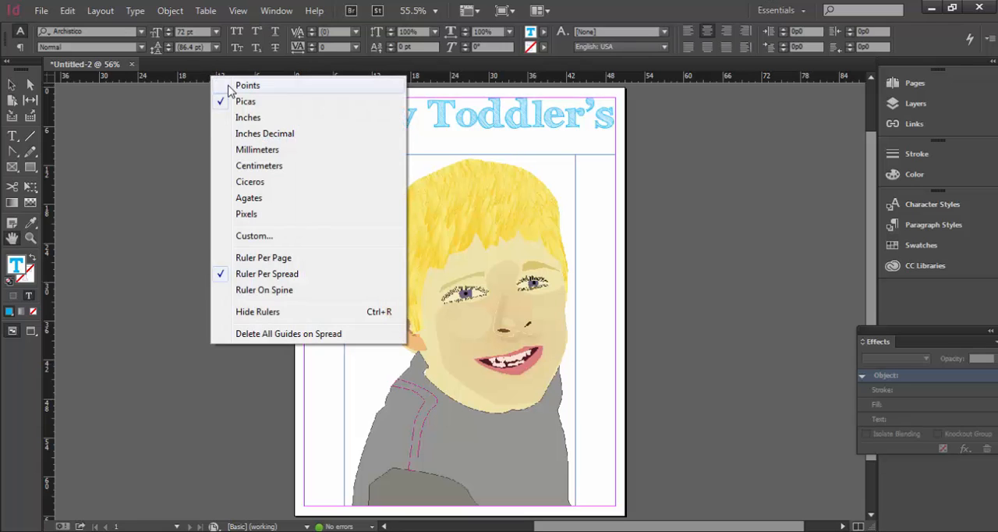
{"action": "left_click", "coordinate": [269, 117]}
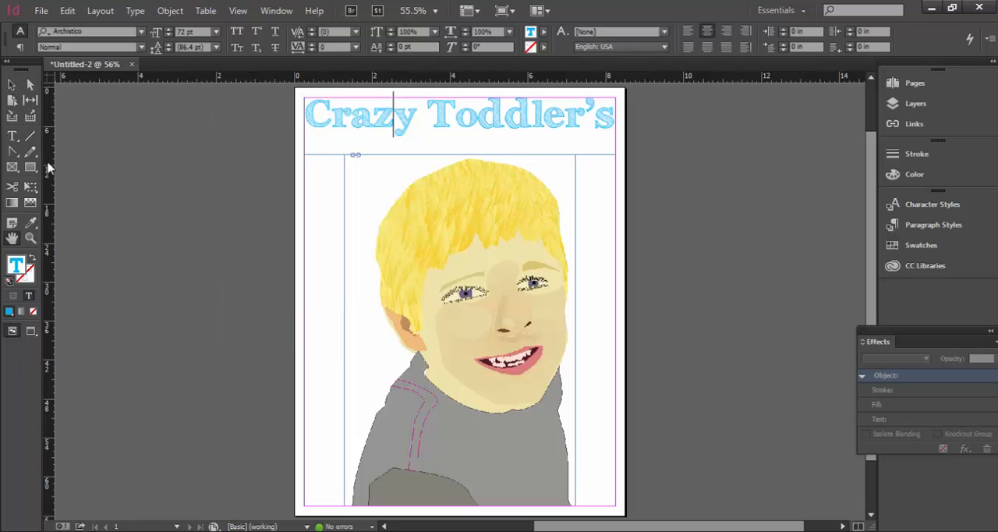
{"action": "right_click", "coordinate": [49, 163]}
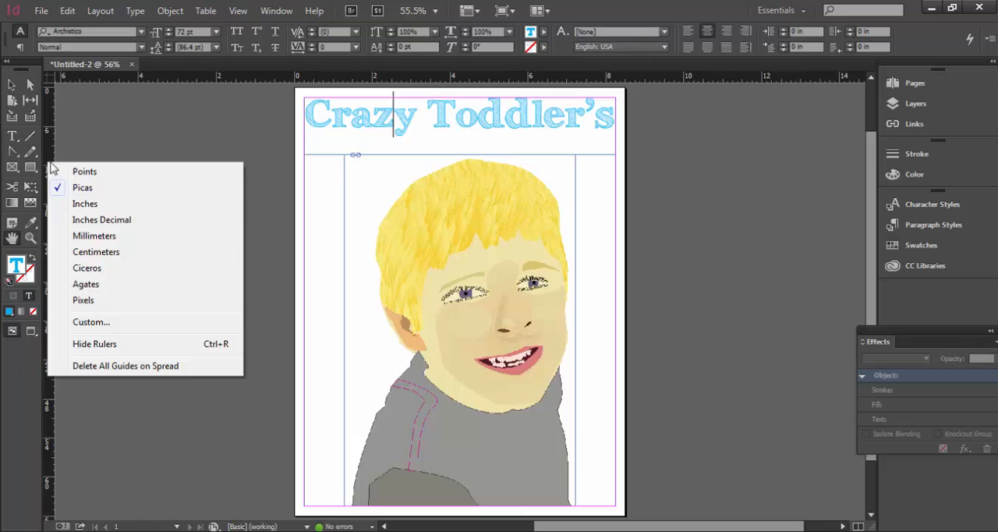
{"action": "left_click", "coordinate": [99, 205]}
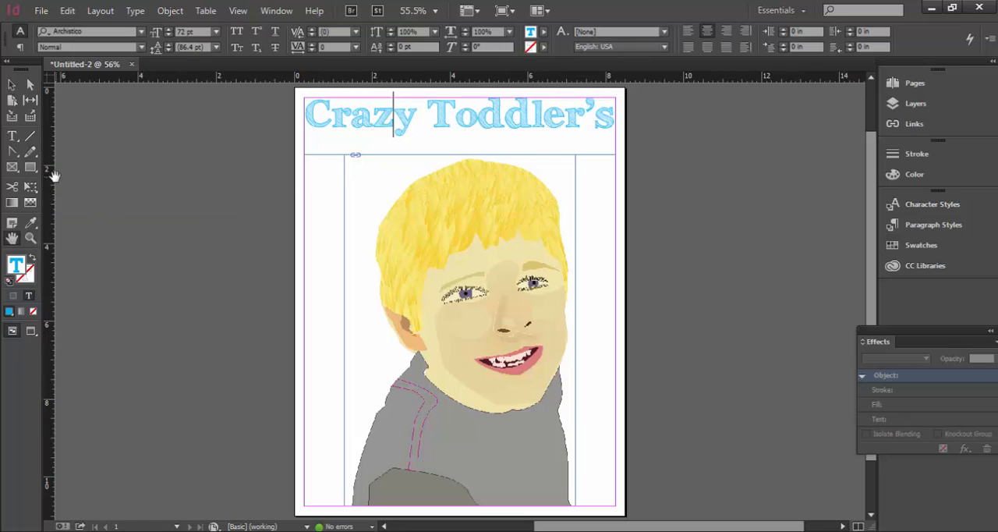
Step: Add a vertical ruler guide down the middle of the page
{"action": "left_click_drag", "start_coordinate": [52, 177], "coordinate": [459, 187]}
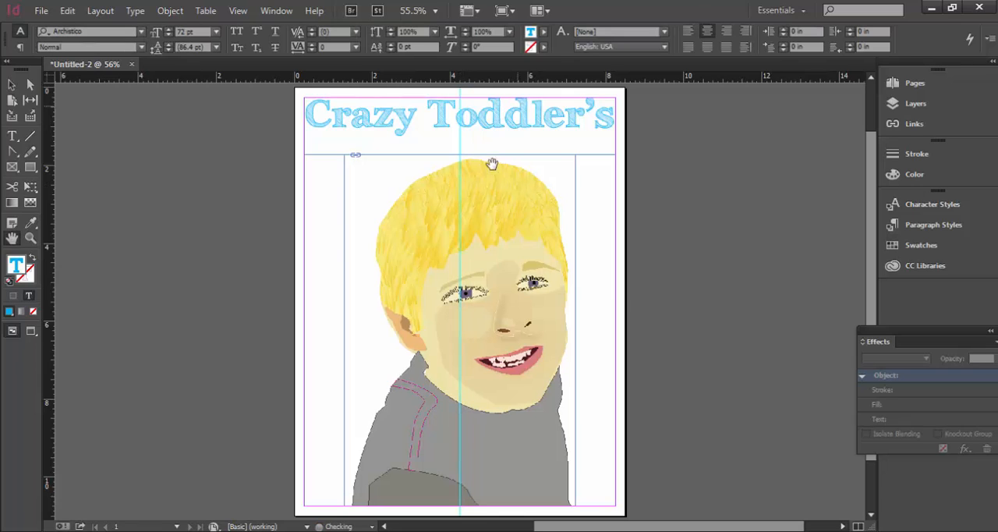
{"action": "left_click", "coordinate": [393, 113]}
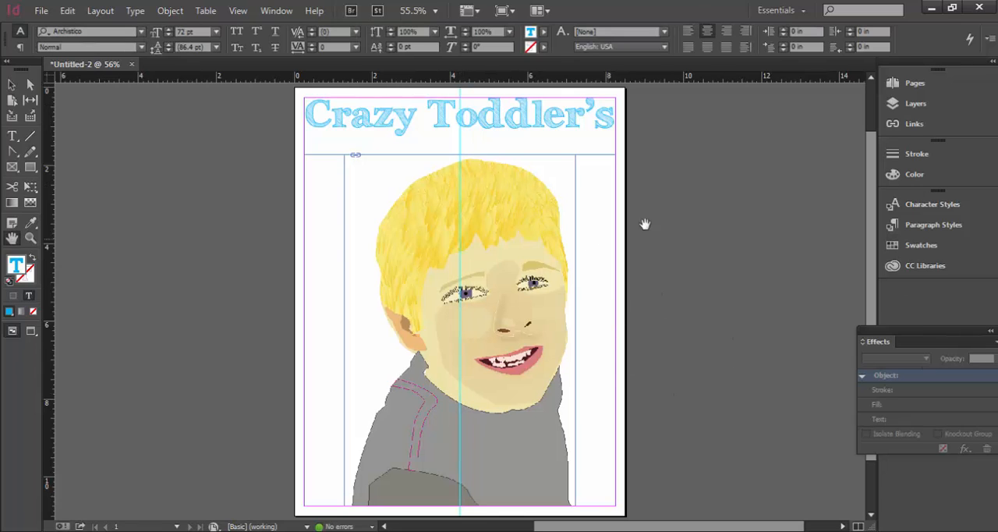